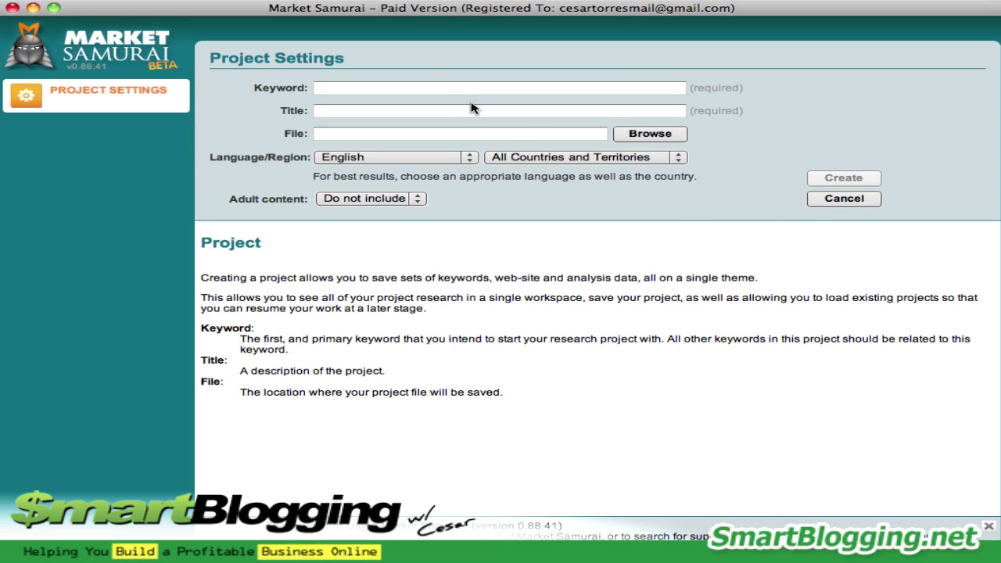
- Create a project with "seo tips" as keyword and title, keeping the default file location, language and region
left_click(440, 88)
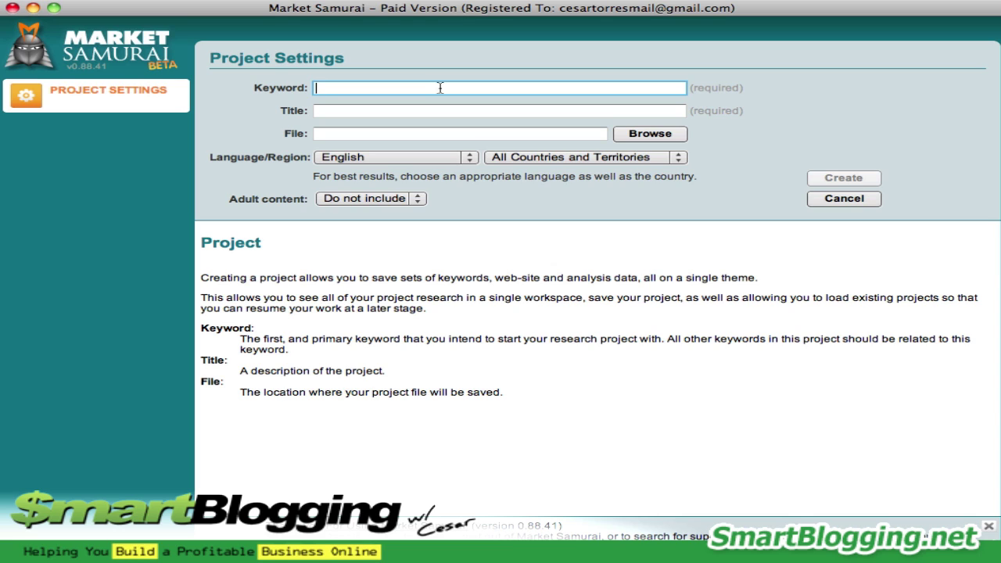
type("seo tips")
key("Tab")
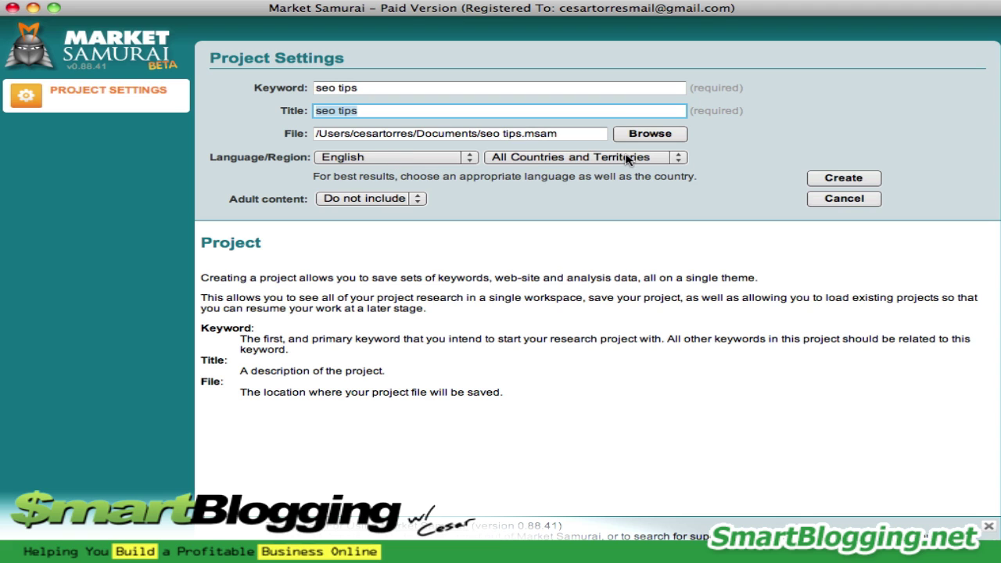
left_click(832, 180)
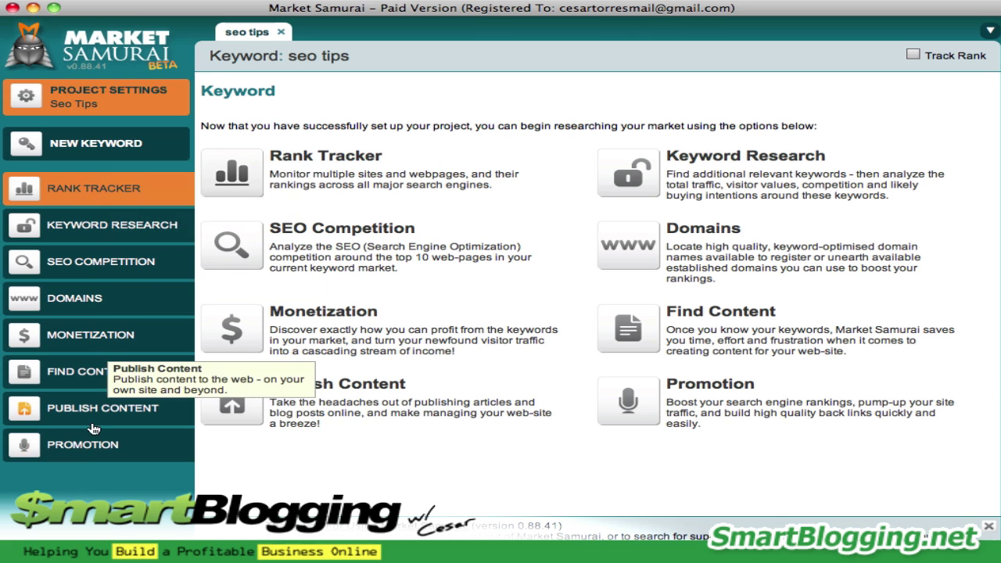
- In Find Content, include all five article sources and Google Blog Search as content sources
left_click(98, 378)
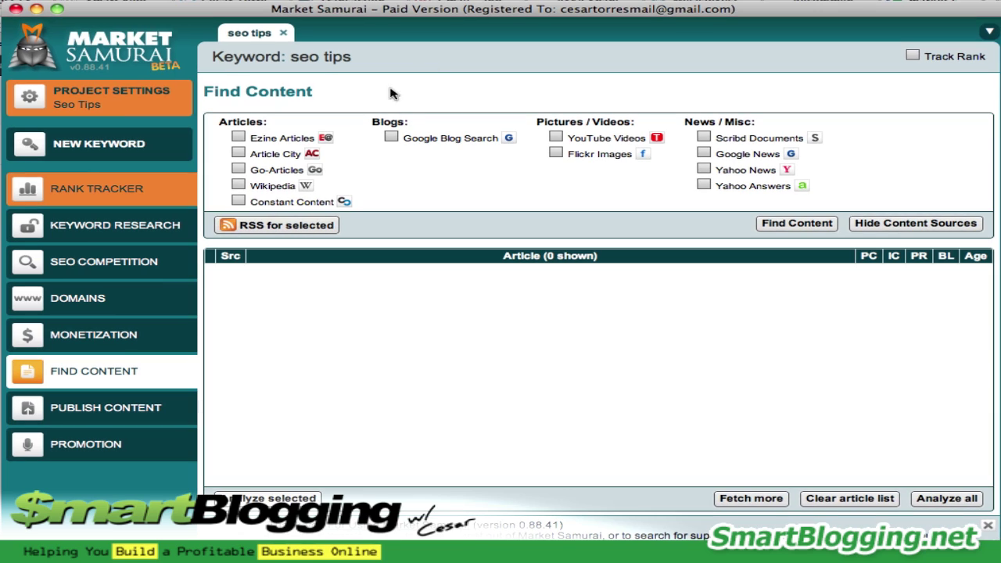
left_click(238, 138)
left_click(238, 153)
left_click(238, 169)
left_click(239, 186)
left_click(239, 201)
left_click(390, 136)
left_click(555, 137)
left_click(556, 154)
left_click(558, 155)
left_click(557, 155)
left_click(557, 155)
left_click(555, 138)
- Add Google News, Yahoo News and Scribd Documents as sources and run the content search
left_click(705, 155)
left_click(706, 170)
left_click(704, 139)
left_click(801, 223)
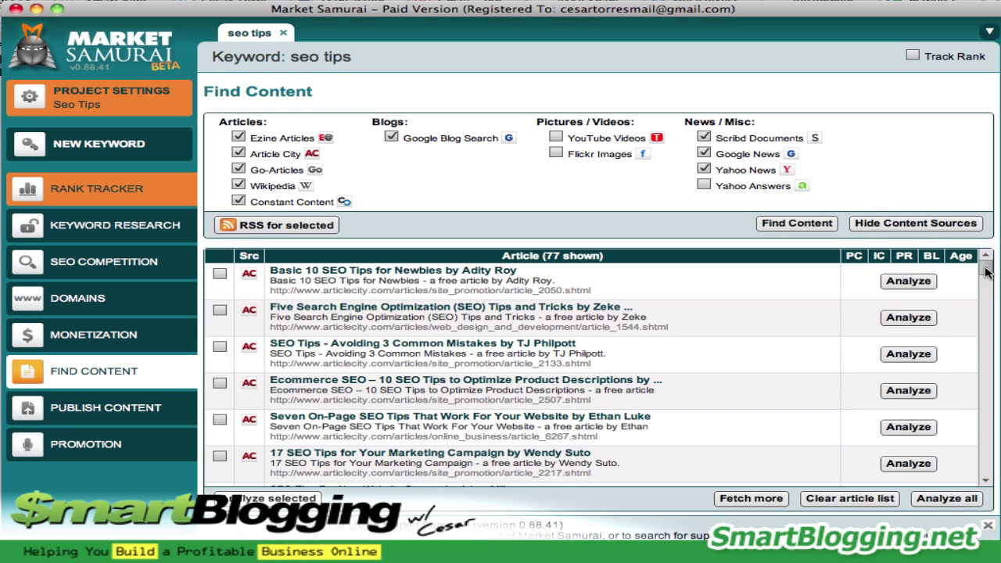
- Run the analysis on all found articles and look through their metrics
mouse_move(985, 270)
left_mouse_down()
mouse_move(991, 497)
mouse_move(991, 256)
left_mouse_up()
left_click(948, 499)
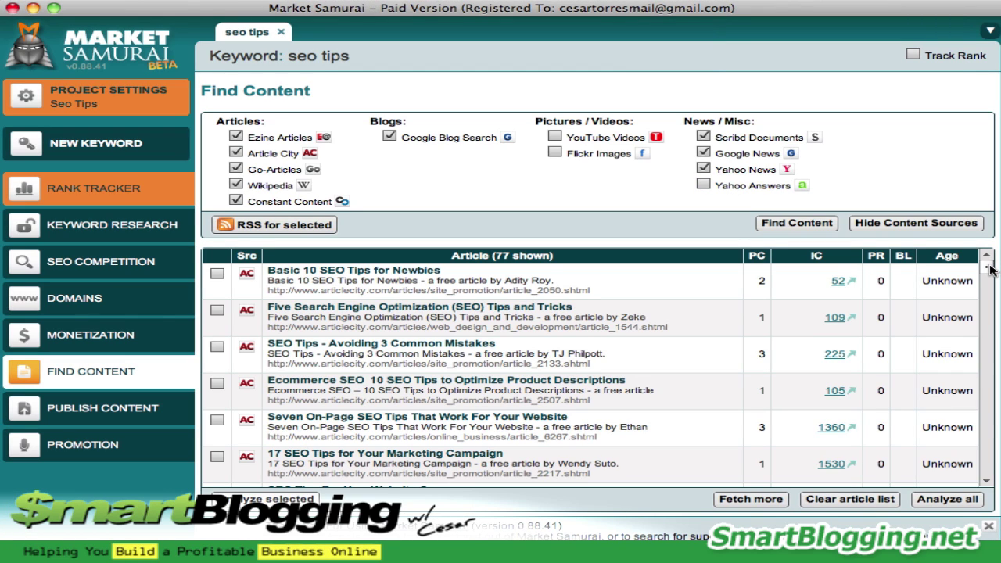
left_click_drag(989, 270, 547, 250)
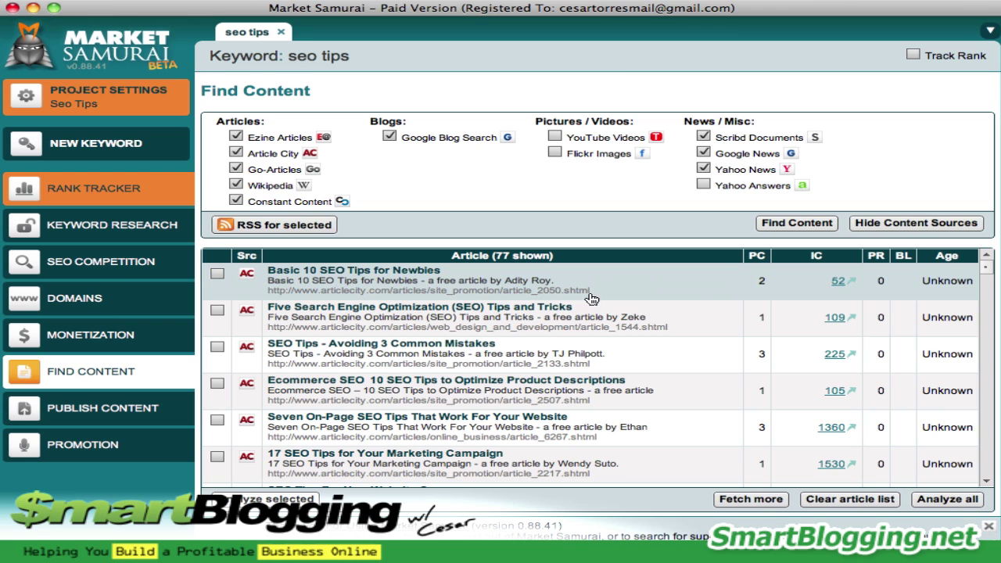
- Sort the articles by PC and then by IC in descending order, and review entries throughout the IC-sorted list
mouse_move(759, 262)
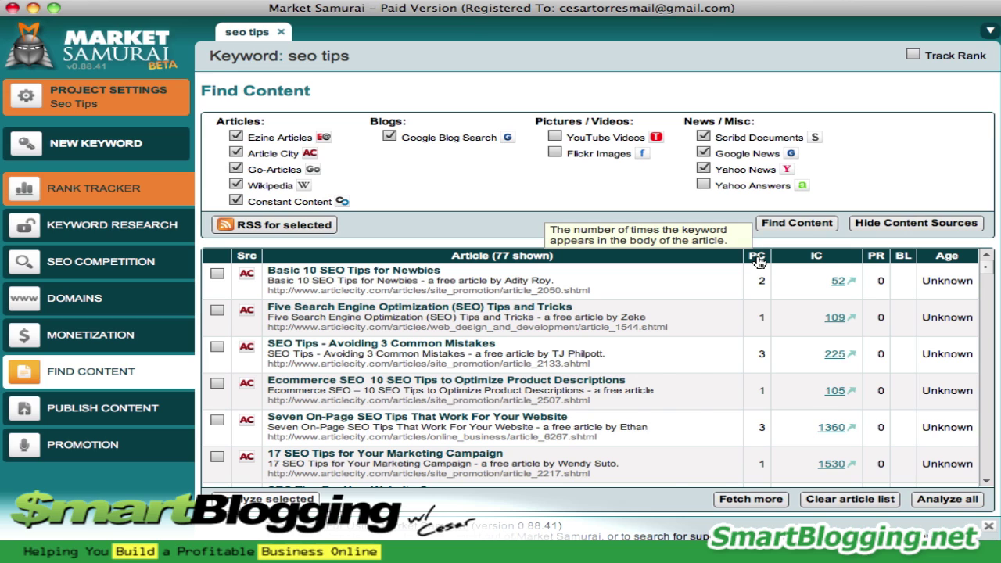
left_click(758, 261)
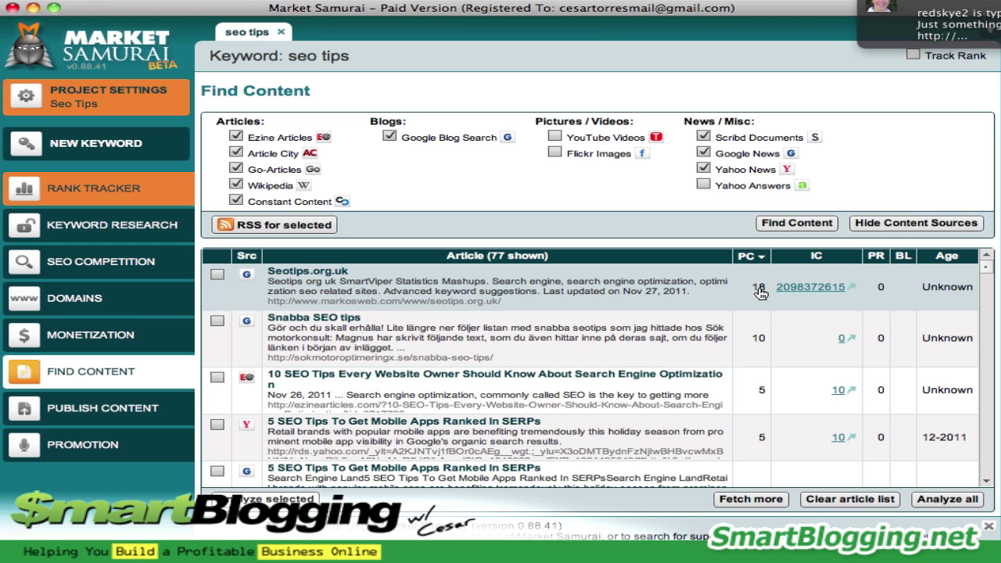
left_click(829, 264)
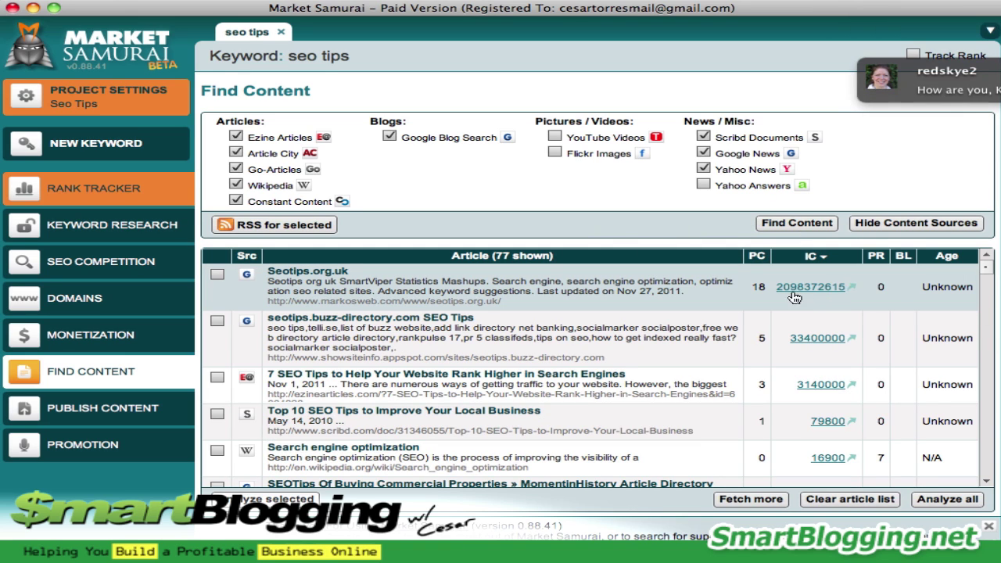
left_click_drag(987, 267, 978, 365)
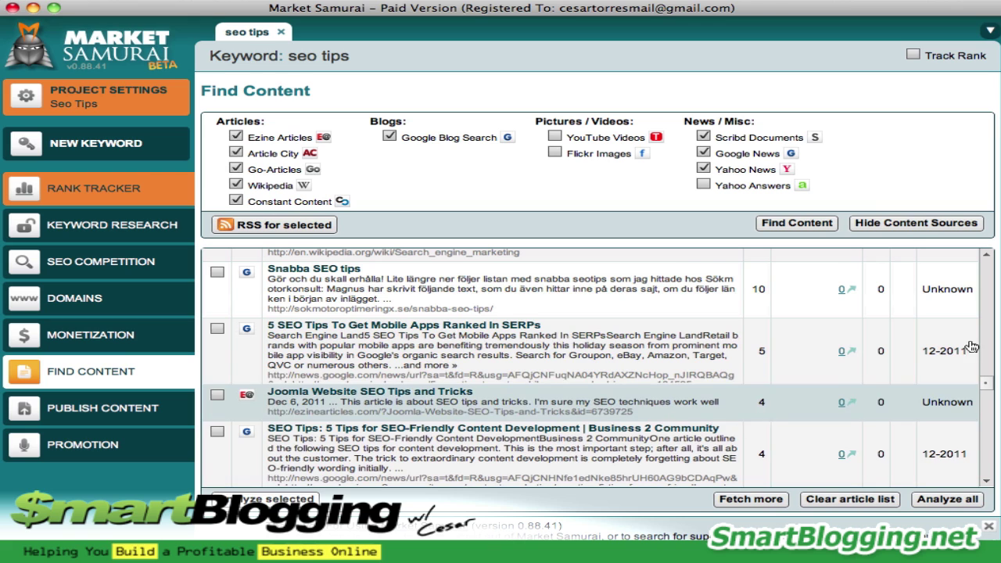
left_click_drag(987, 383, 988, 391)
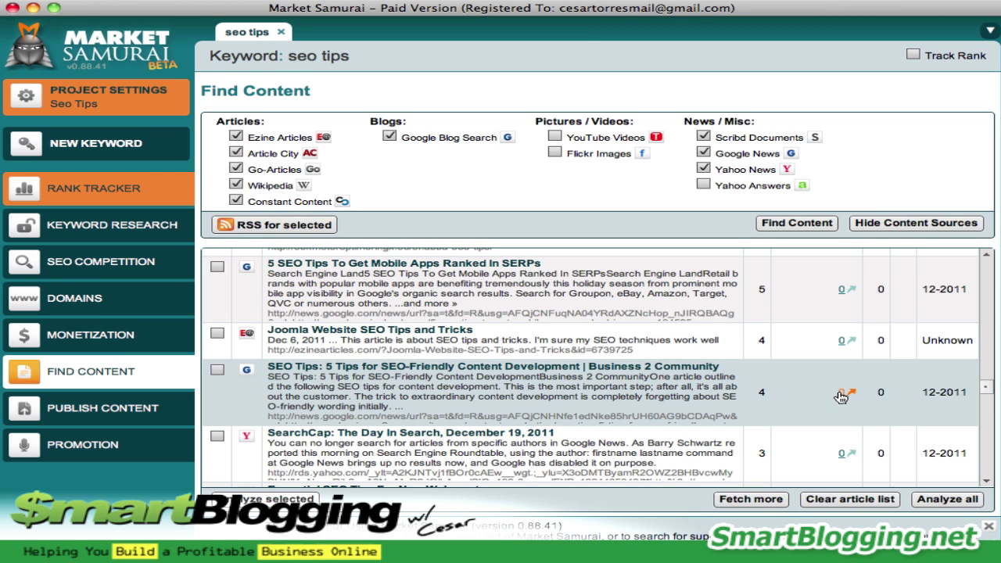
left_click_drag(985, 388, 940, 249)
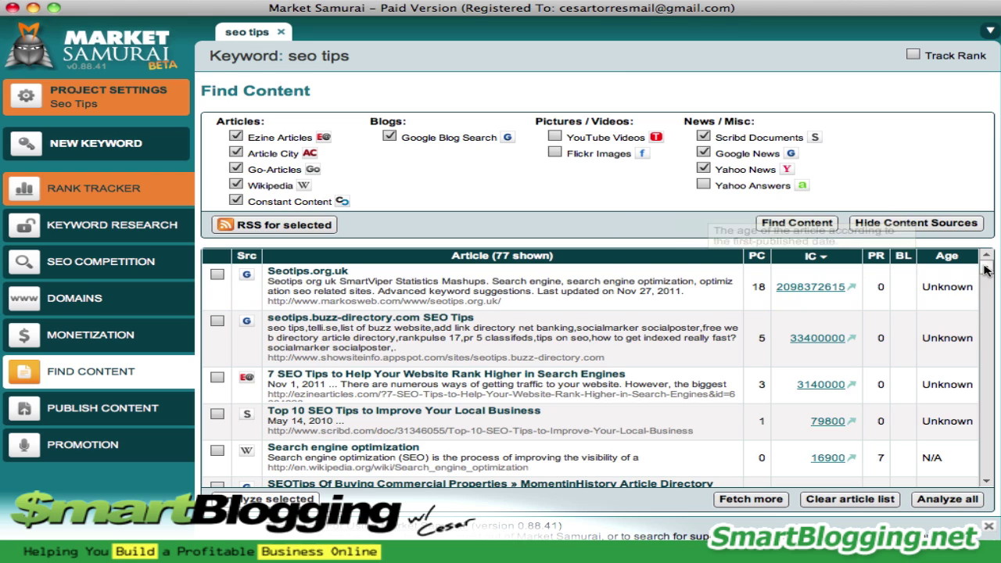
- Compare the articles sorted by backlinks and by PageRank, finishing with a descending sort on PC
left_click(907, 256)
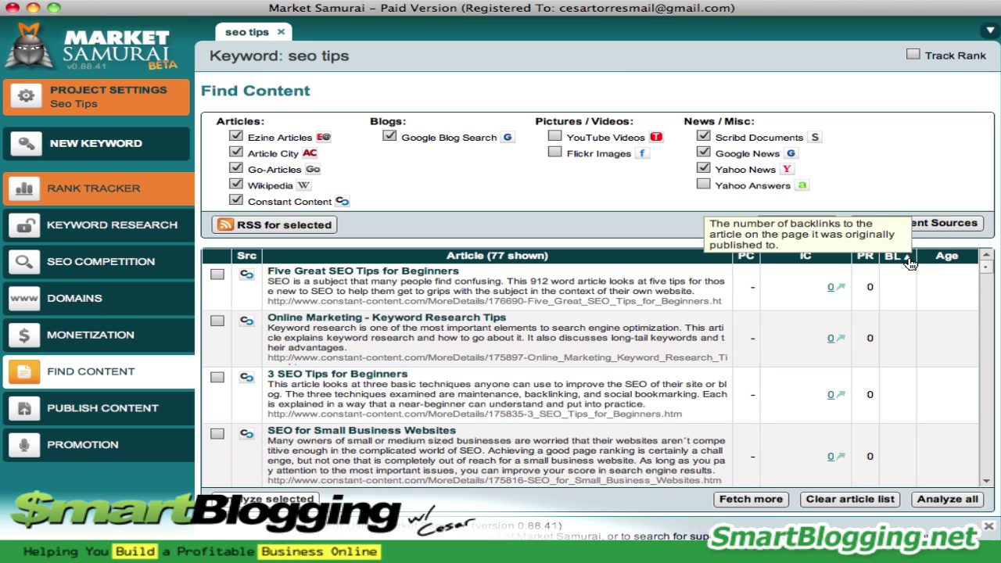
left_click(865, 258)
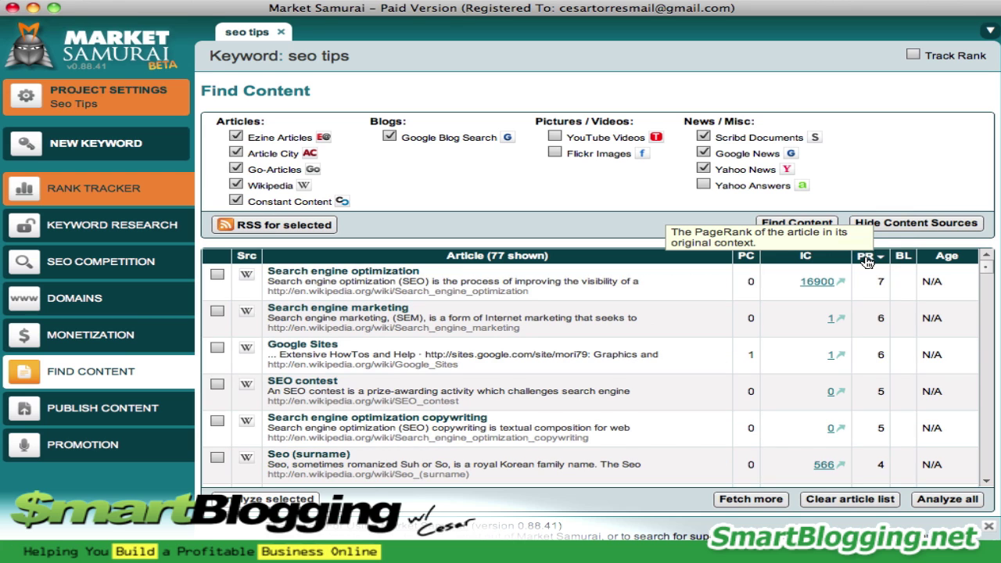
left_click(748, 258)
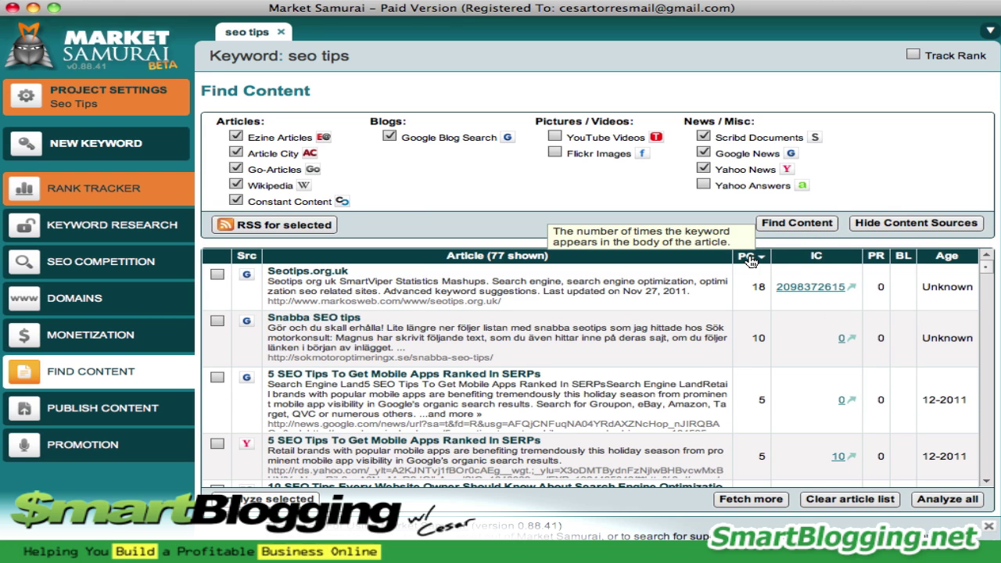
- Find the article "SEO Tips for Advocacy Bloggers" in the list, open its preview and close it again
left_click_drag(987, 268, 977, 443)
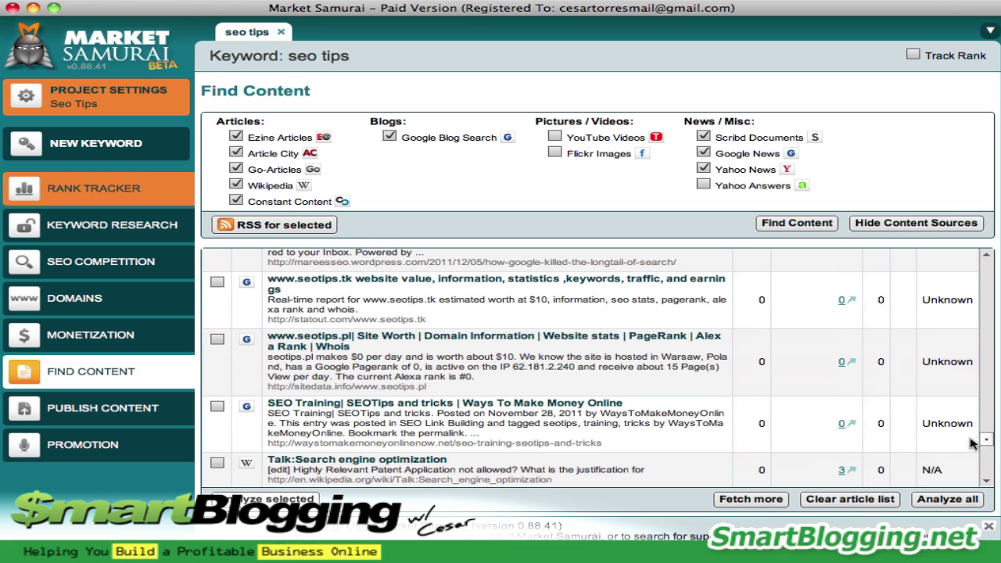
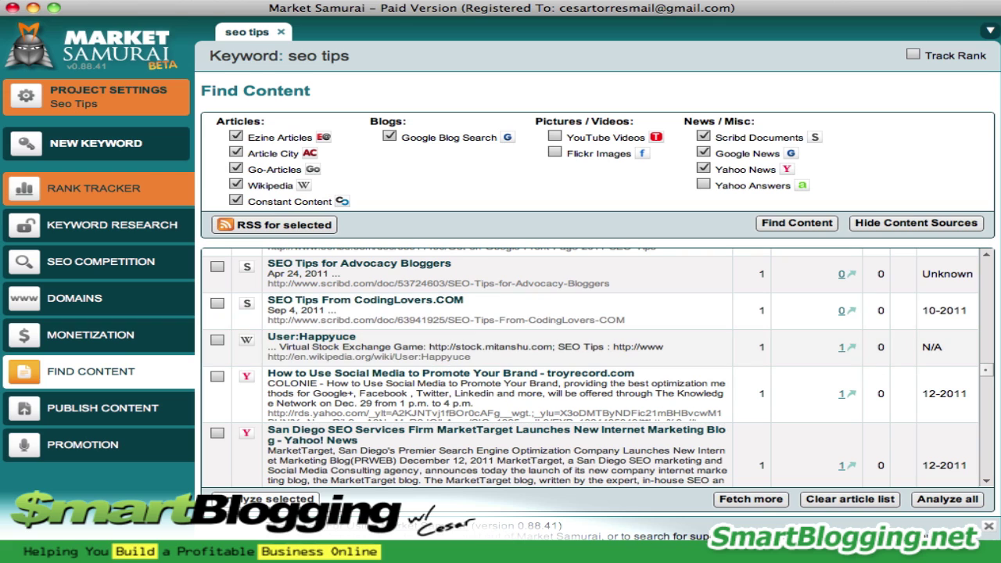
scroll(986, 368, "up", 2)
scroll(986, 367, "up", 1)
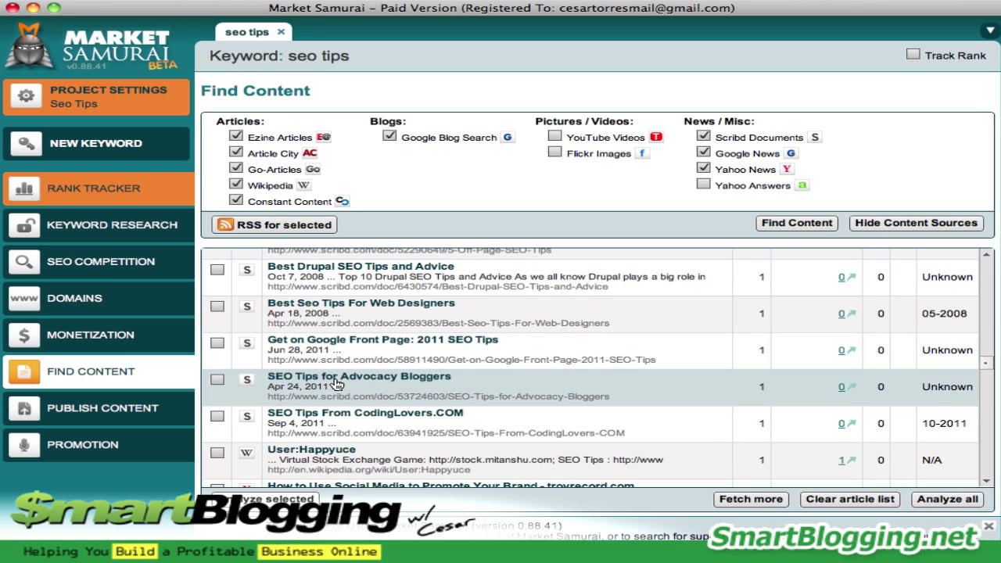
left_click(339, 384)
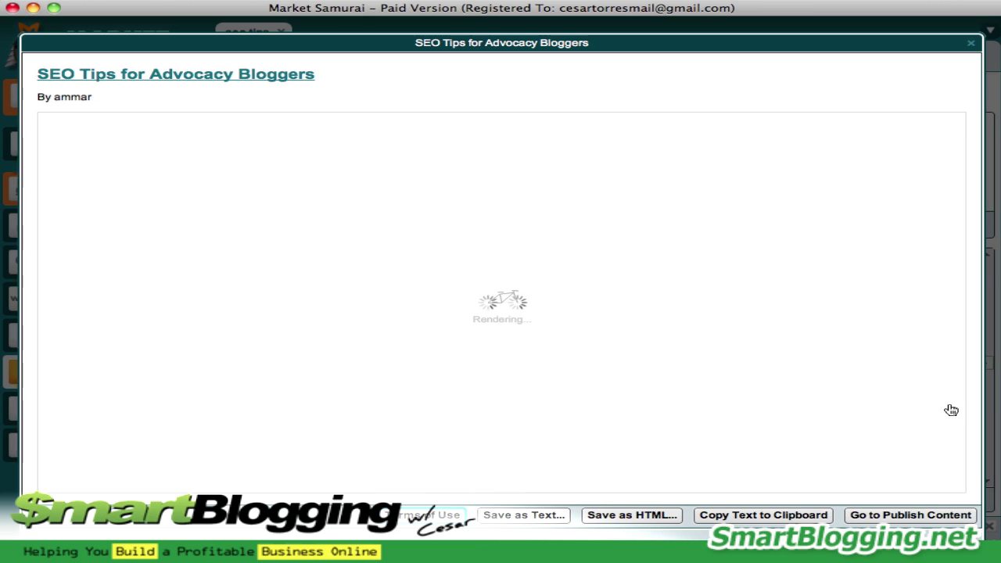
left_click(972, 46)
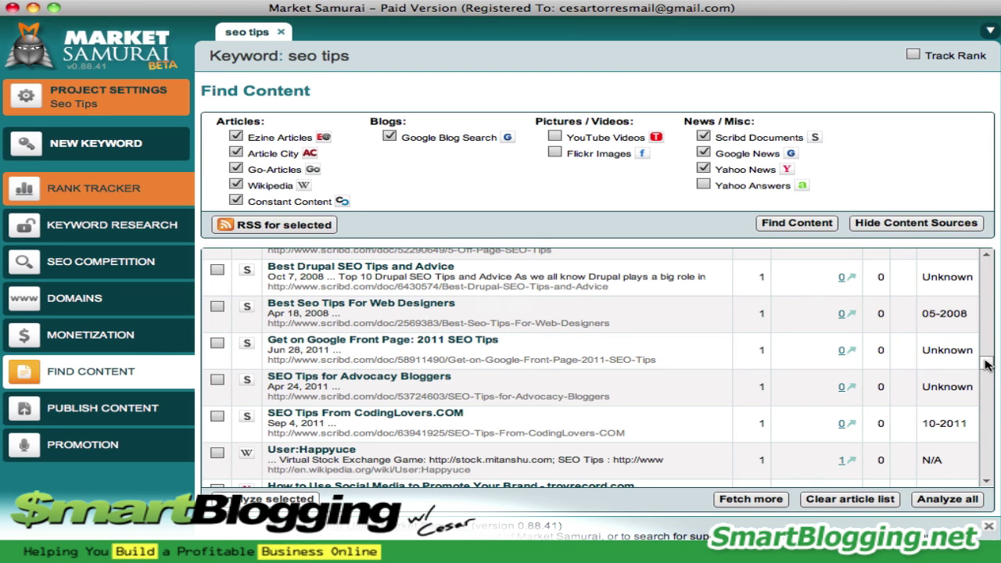
- Open the article "4 SEO Tips to Improve Your Search Engine Rankings", highlight its body text, and close the preview
left_click_drag(987, 365, 987, 337)
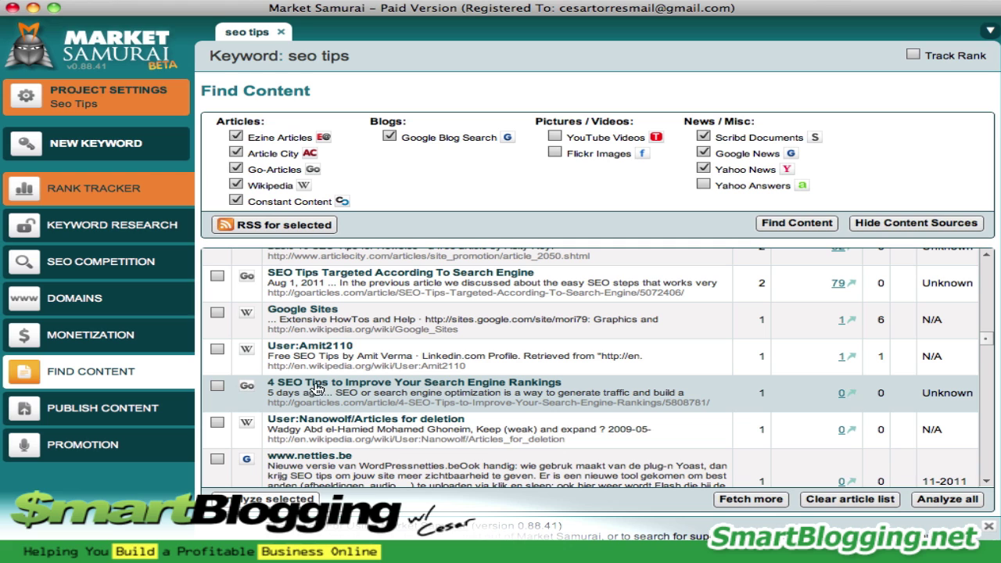
left_click(417, 388)
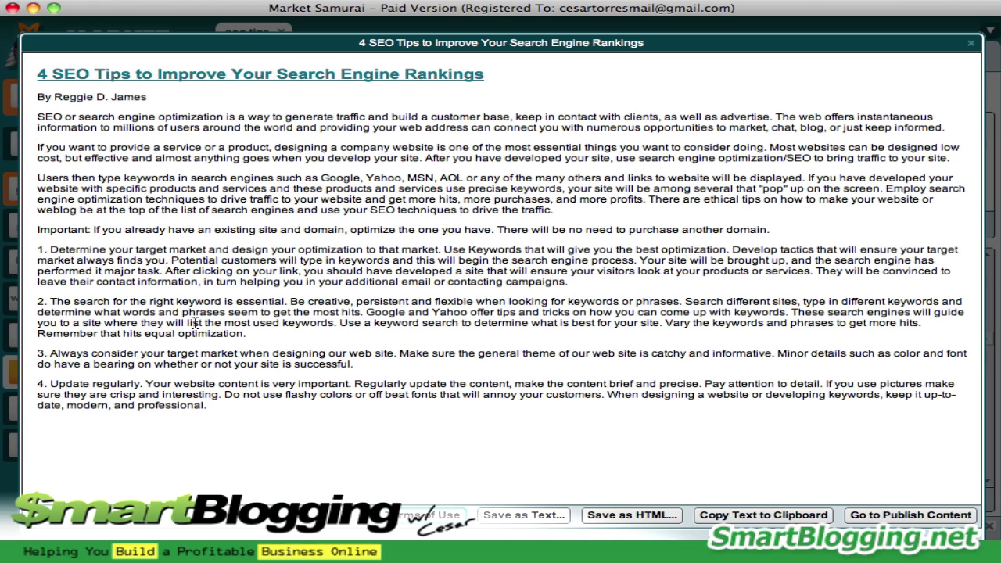
left_click_drag(223, 412, 31, 113)
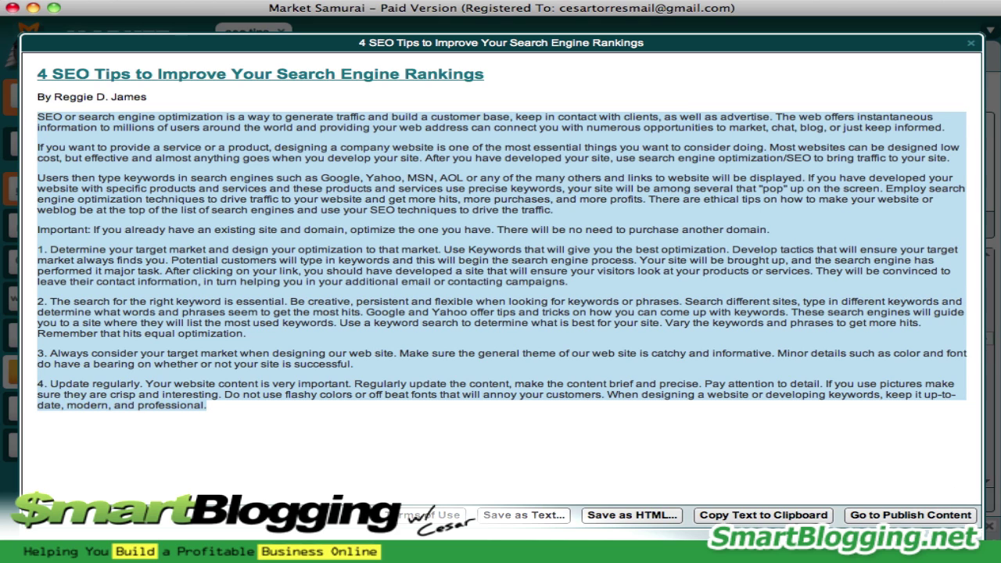
left_click(912, 55)
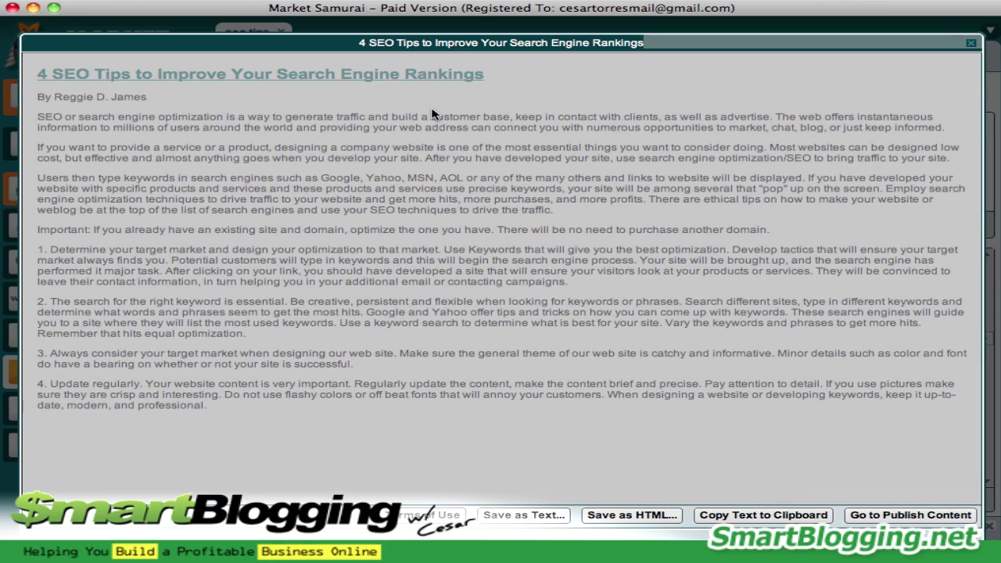
left_click(970, 43)
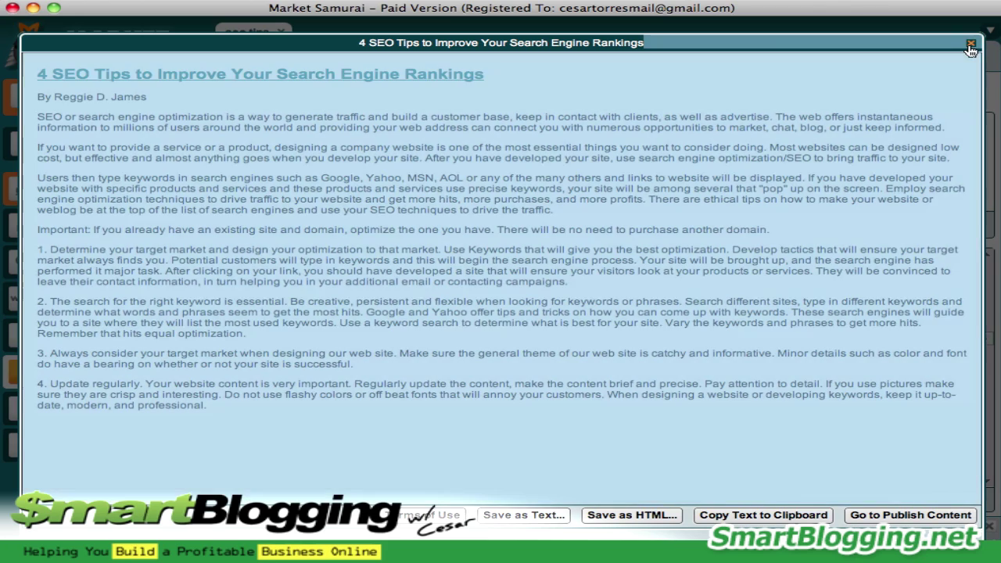